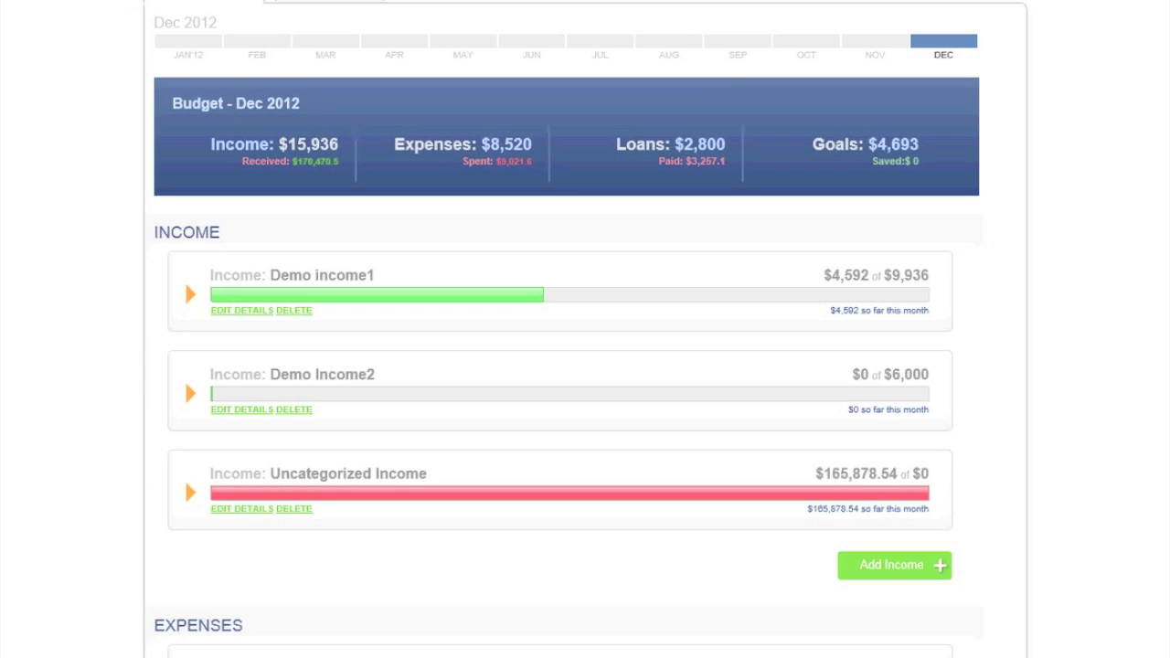
- Expand the Home Improvement expense and view its journal entries
scroll(485, 564, down, 2)
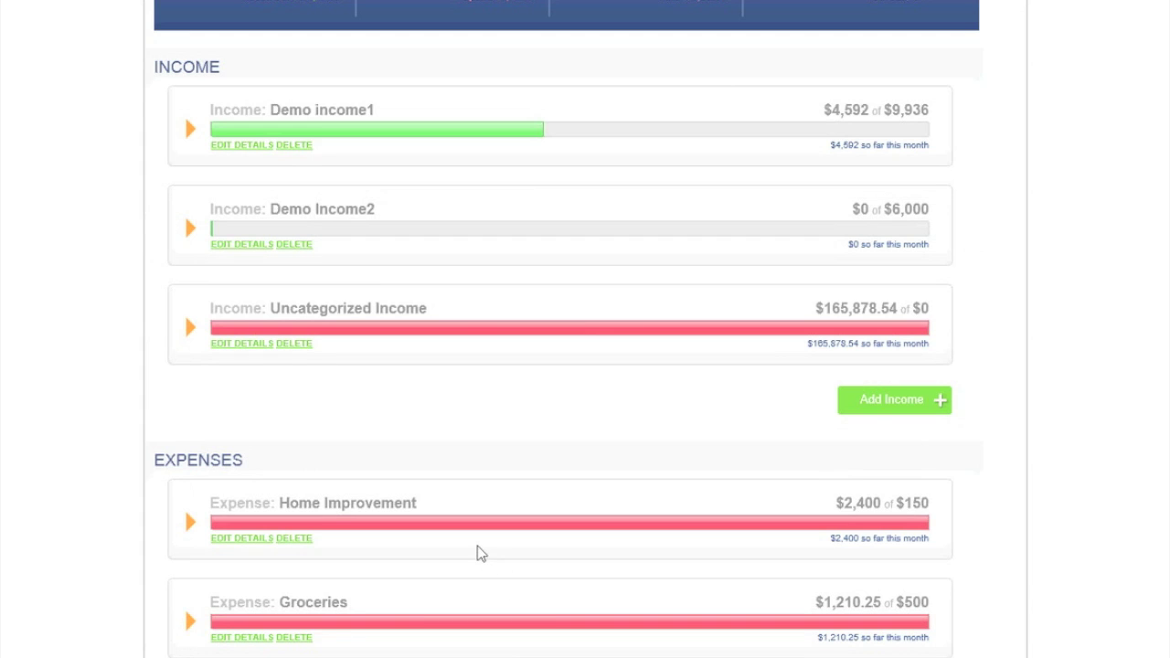
click(187, 528)
scroll(347, 598, down, 1)
scroll(507, 554, down, 1)
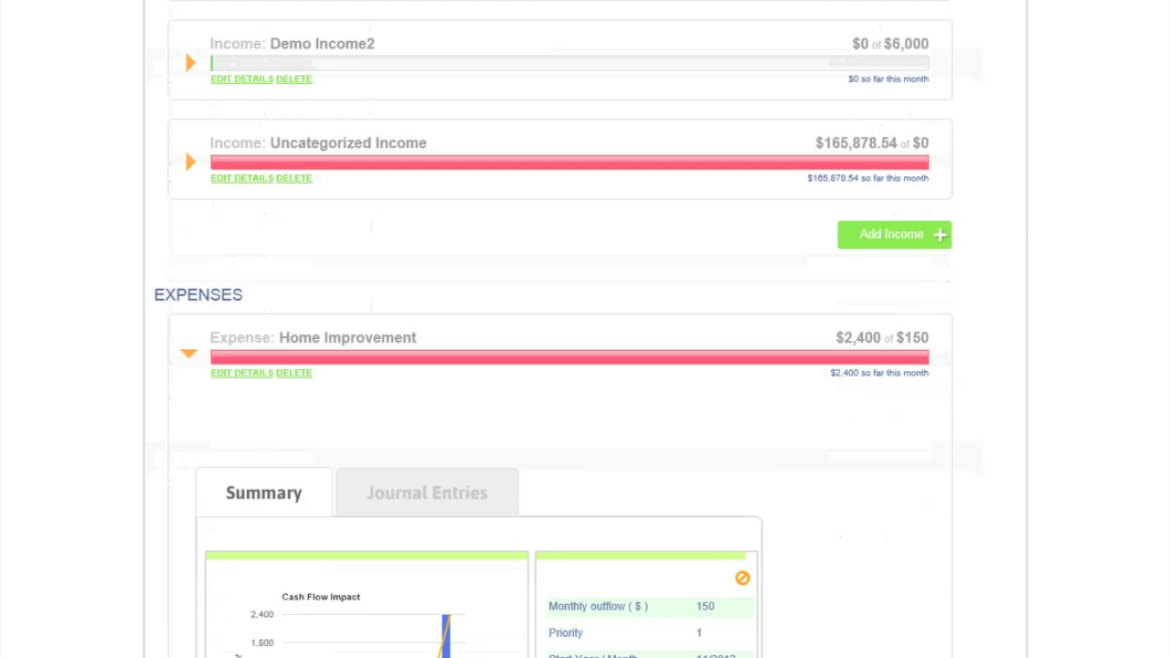
click(441, 496)
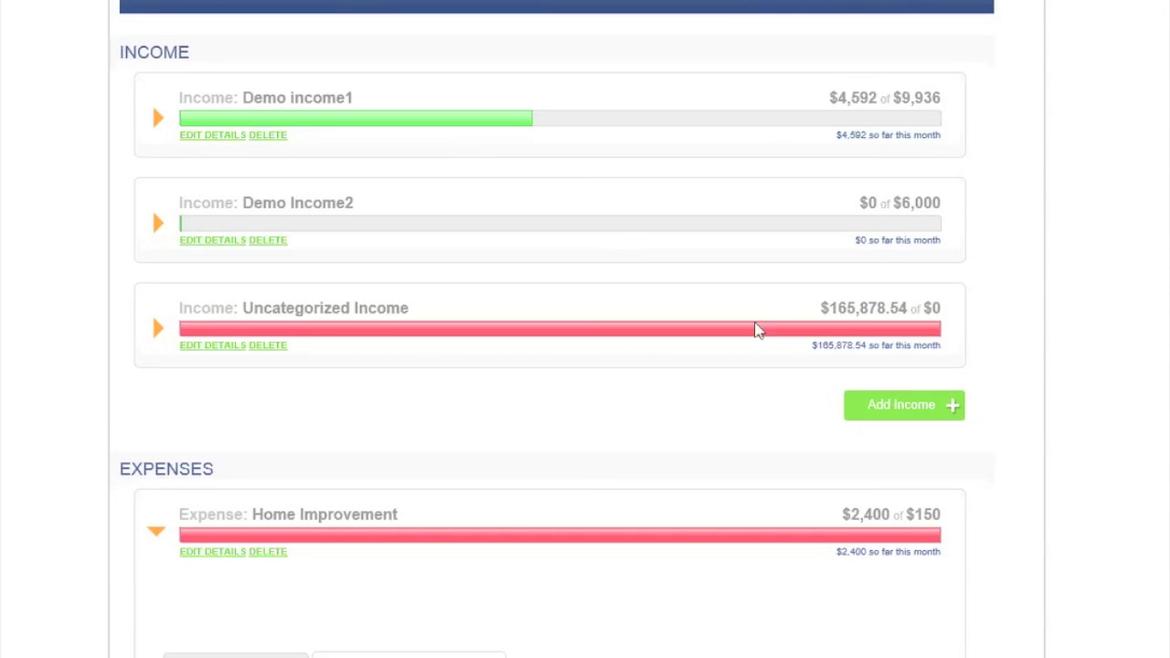
- Open a new income form and examine its fields, including the pay frequency options, start and end months, and tax rate
click(868, 416)
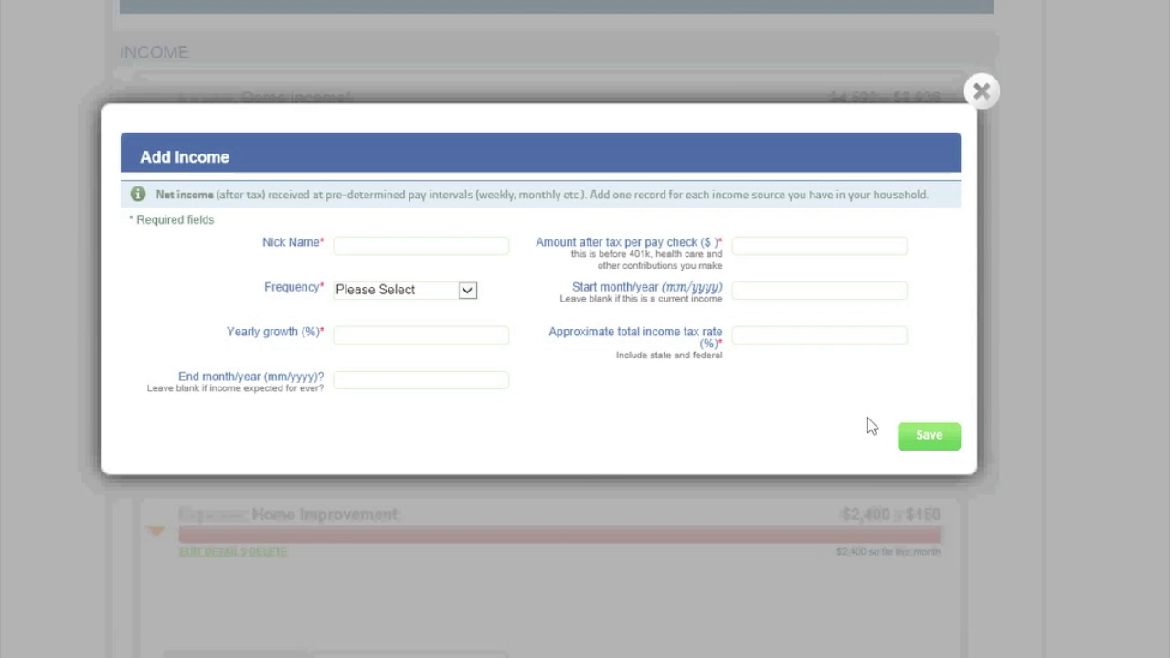
click(443, 247)
click(770, 251)
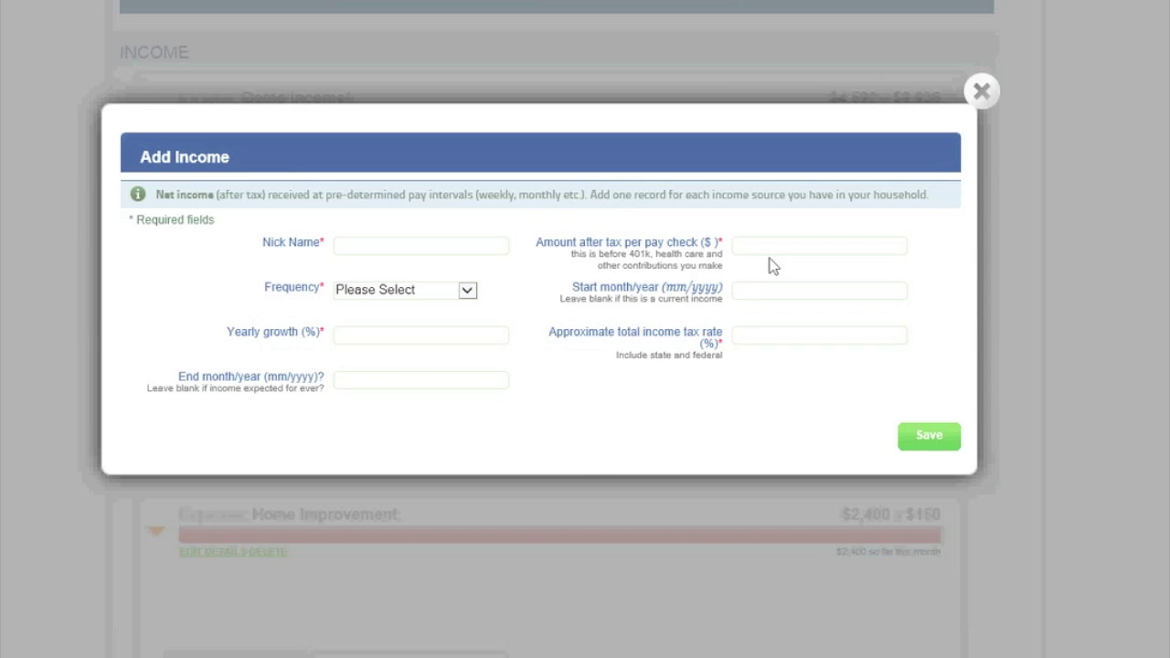
click(433, 296)
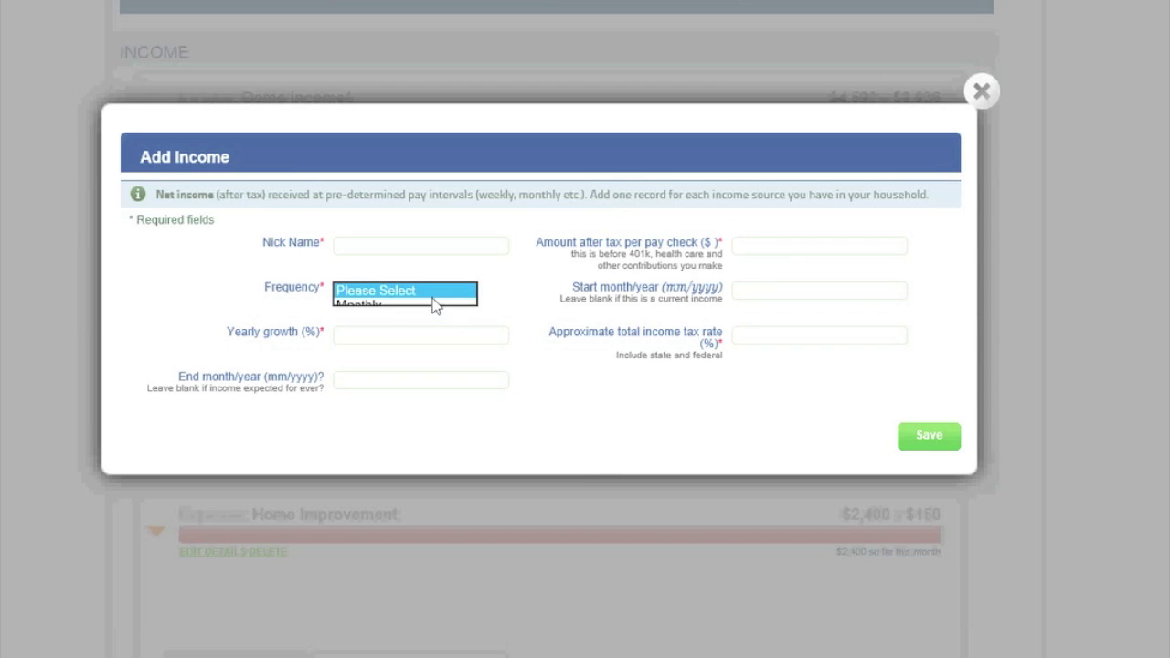
click(551, 273)
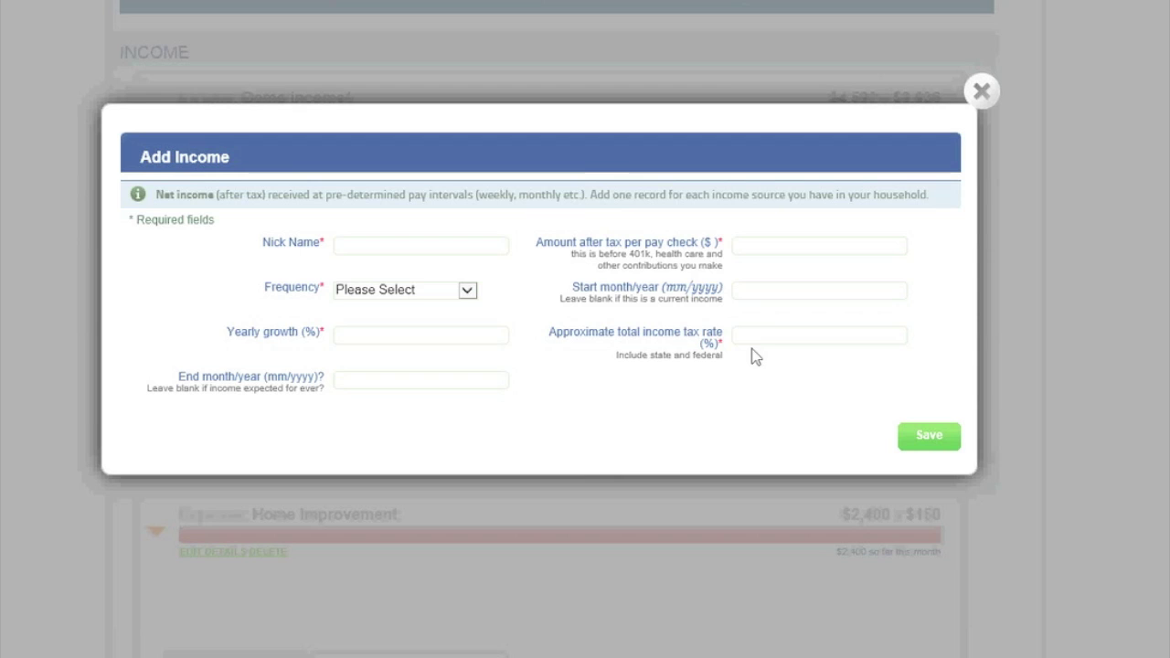
click(766, 291)
click(375, 380)
click(238, 412)
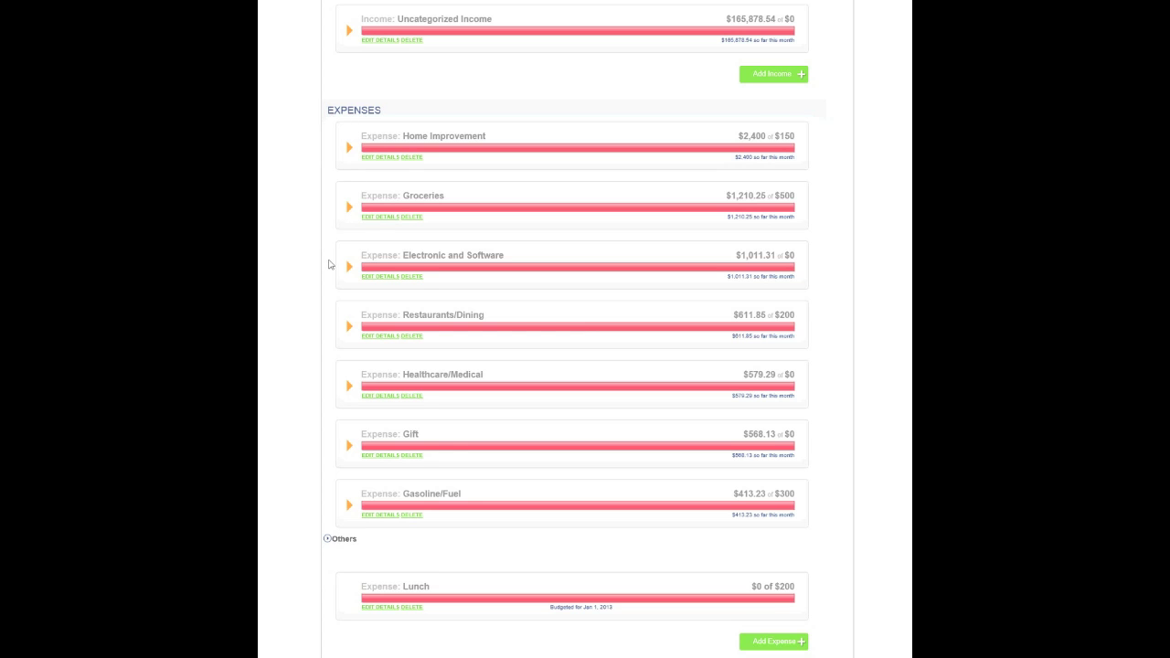
- Expand the Others group of expenses, look through its budget categories, and collapse the group again
scroll(332, 265, down, 1)
click(329, 441)
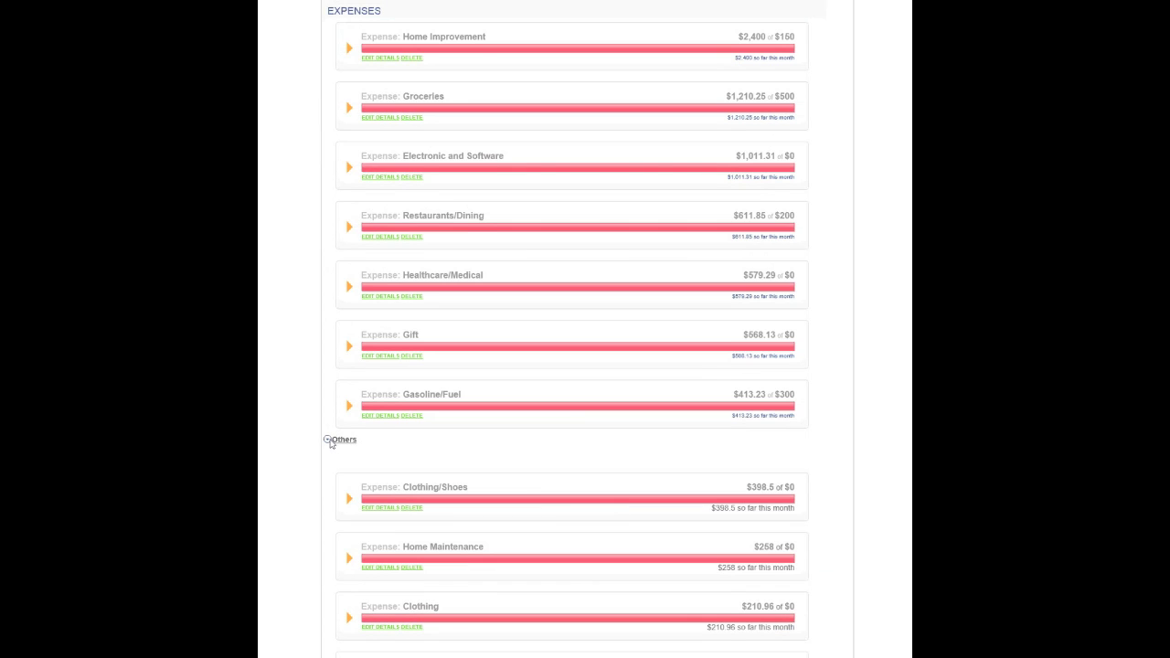
scroll(327, 454, down, 3)
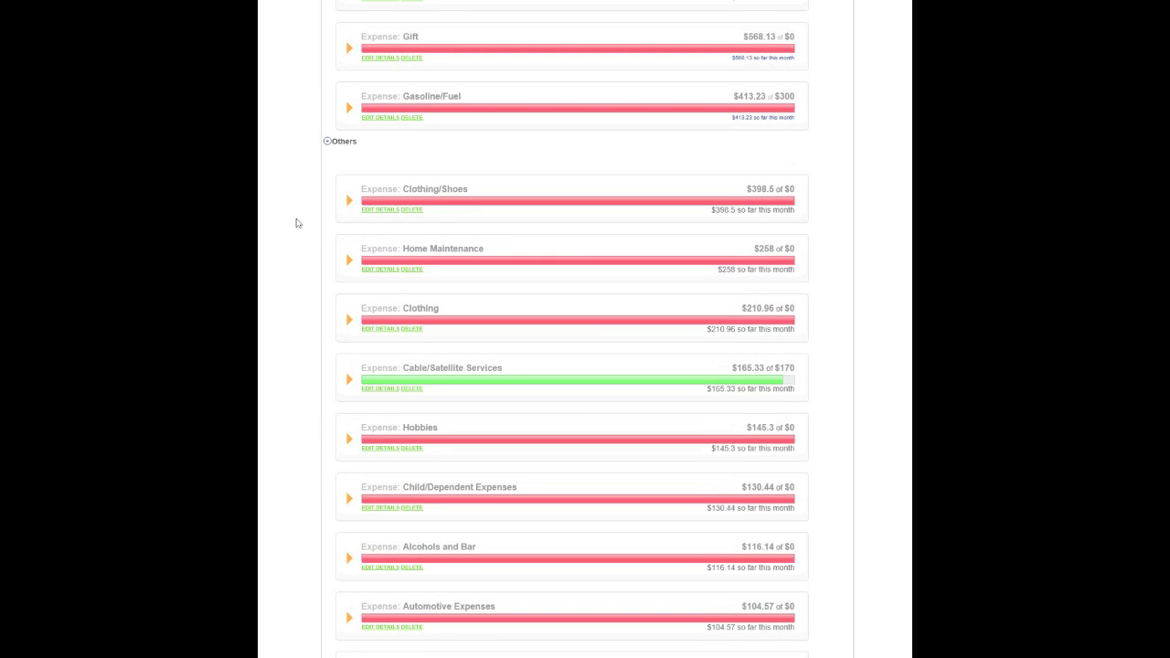
click(328, 141)
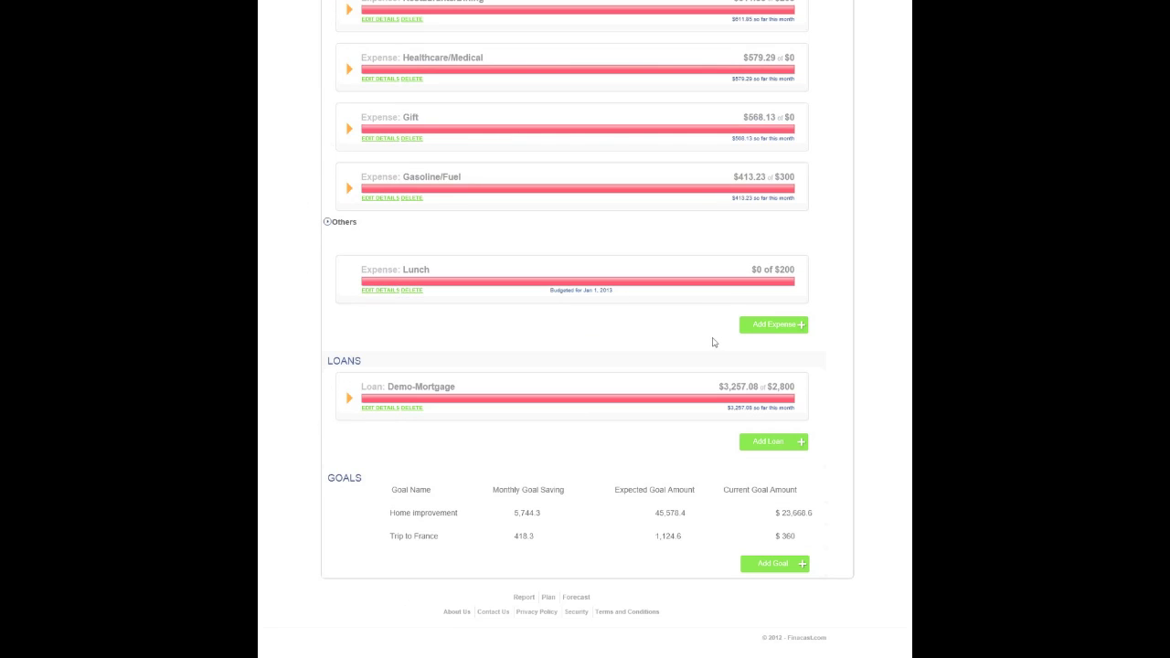
- Open a new expense form and review the available expense categories and priority levels without choosing any
click(763, 327)
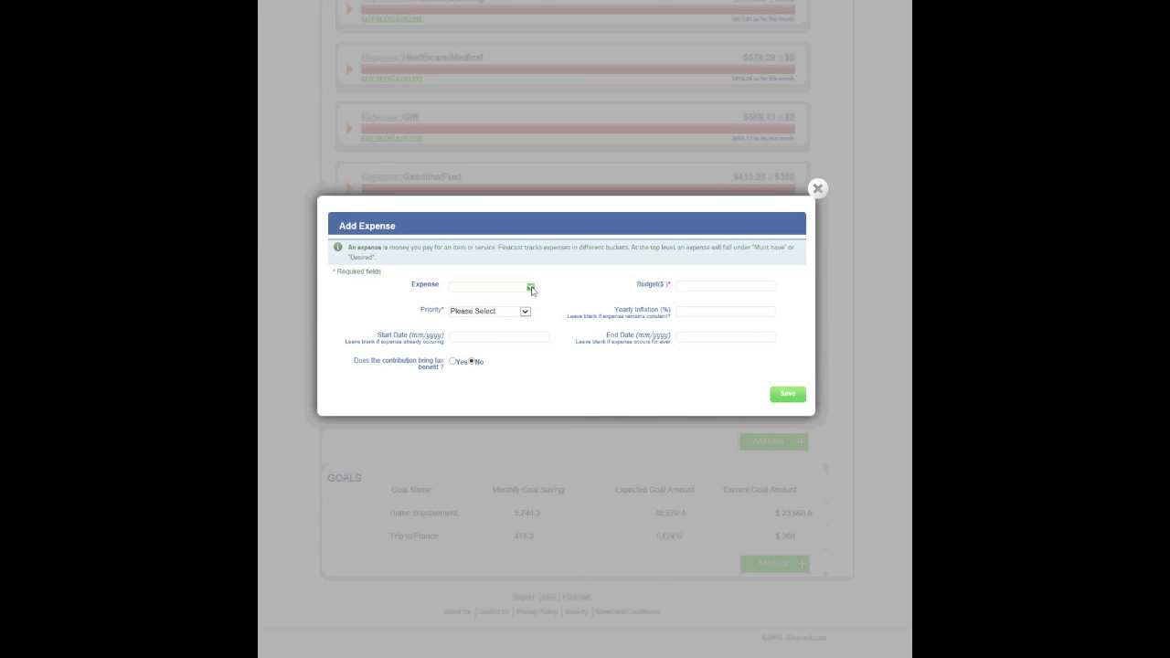
click(531, 288)
mouse_move(482, 319)
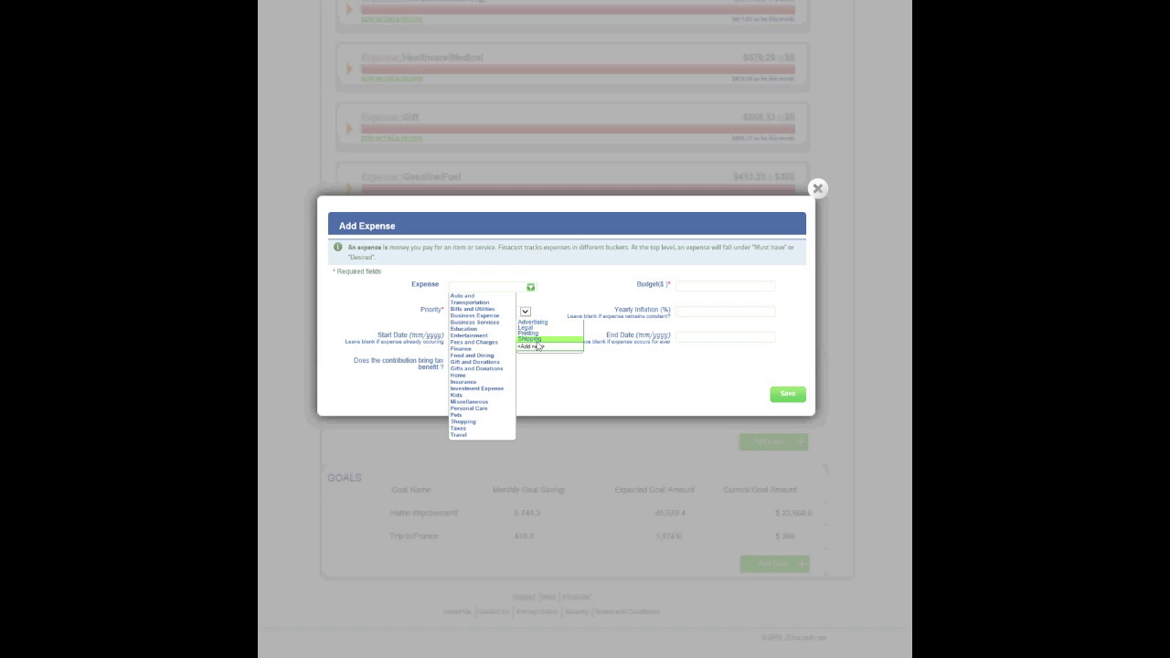
click(569, 288)
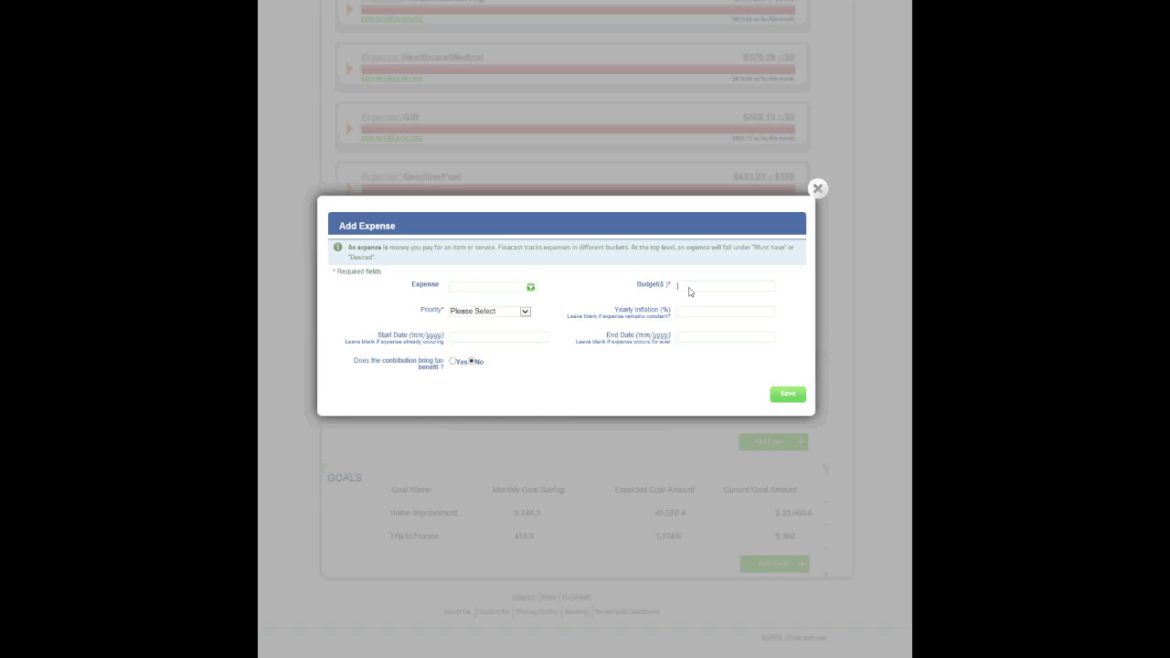
click(525, 313)
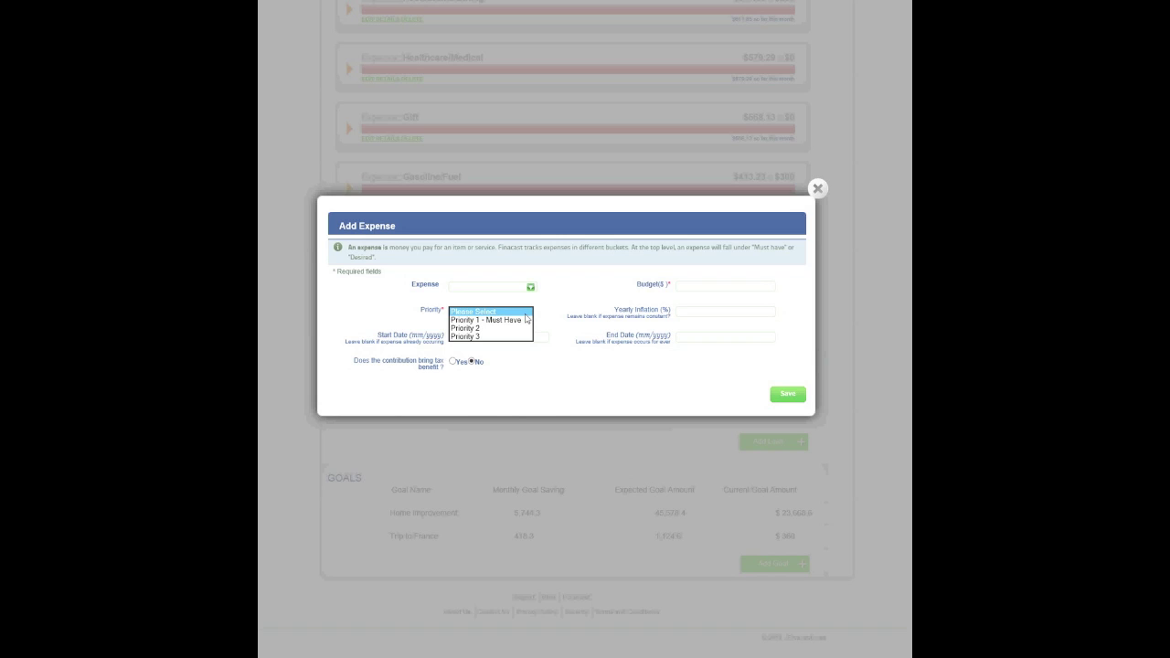
key(Escape)
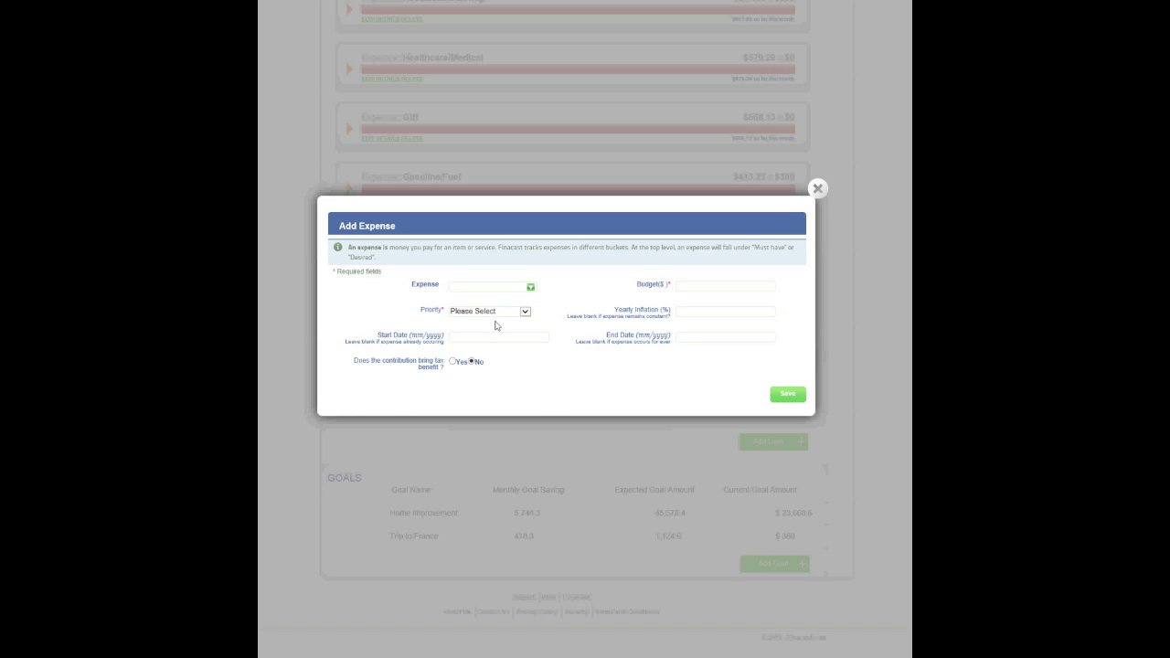
- Examine the new expense's yearly inflation, start date and end date fields, leaving them blank
click(714, 315)
click(486, 343)
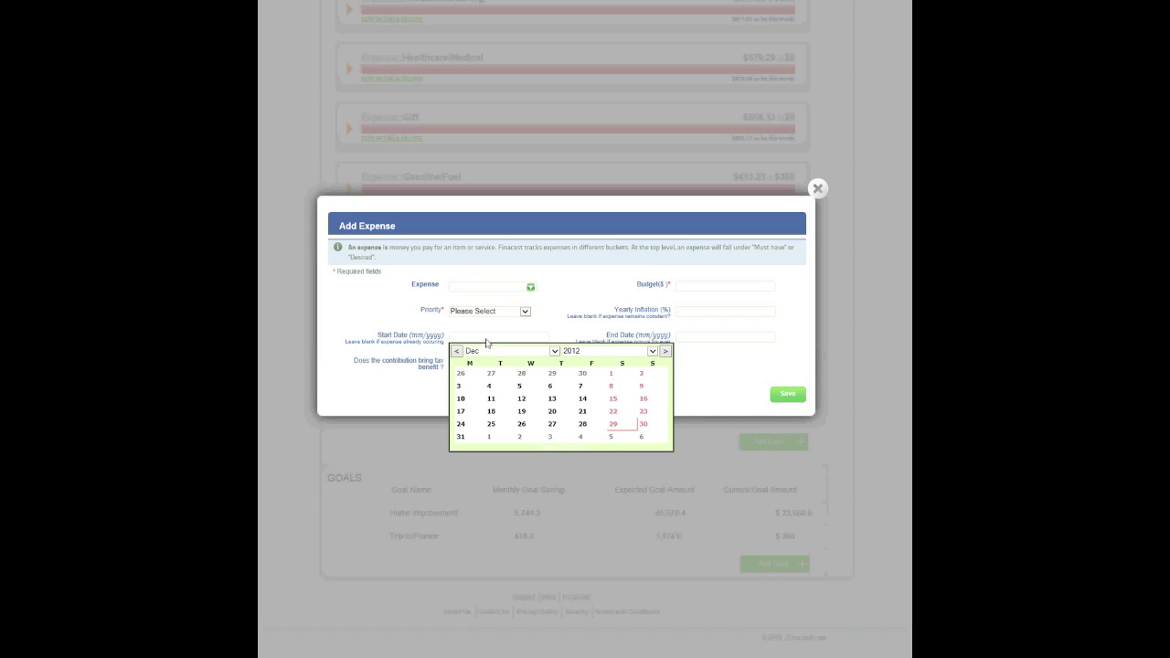
click(710, 359)
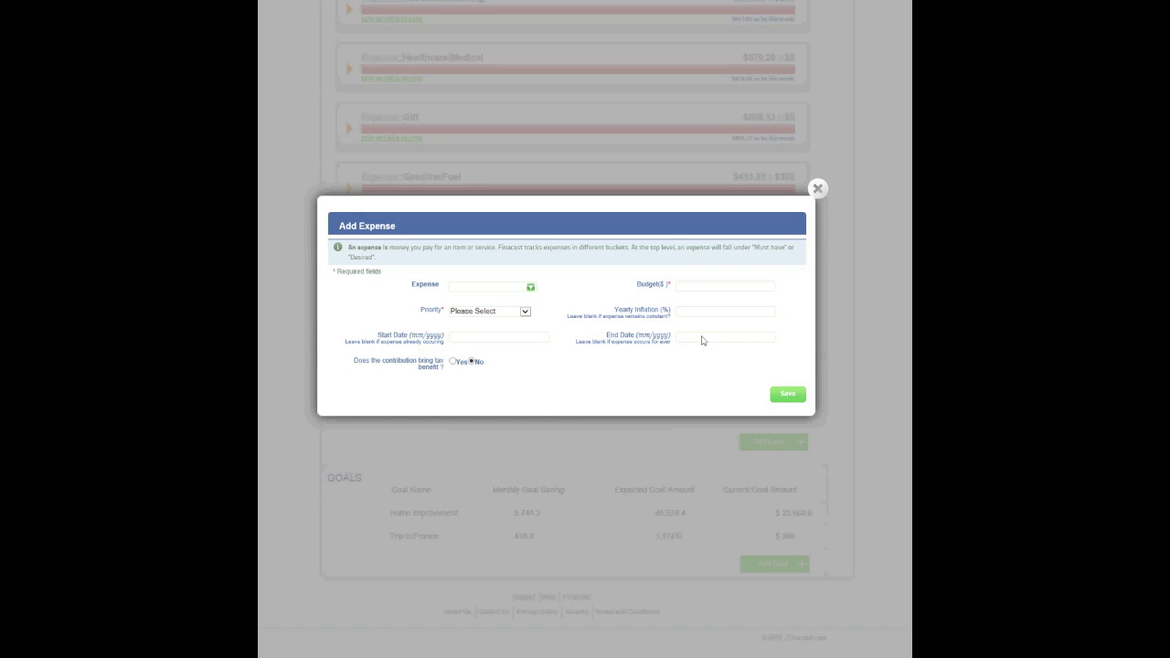
click(662, 365)
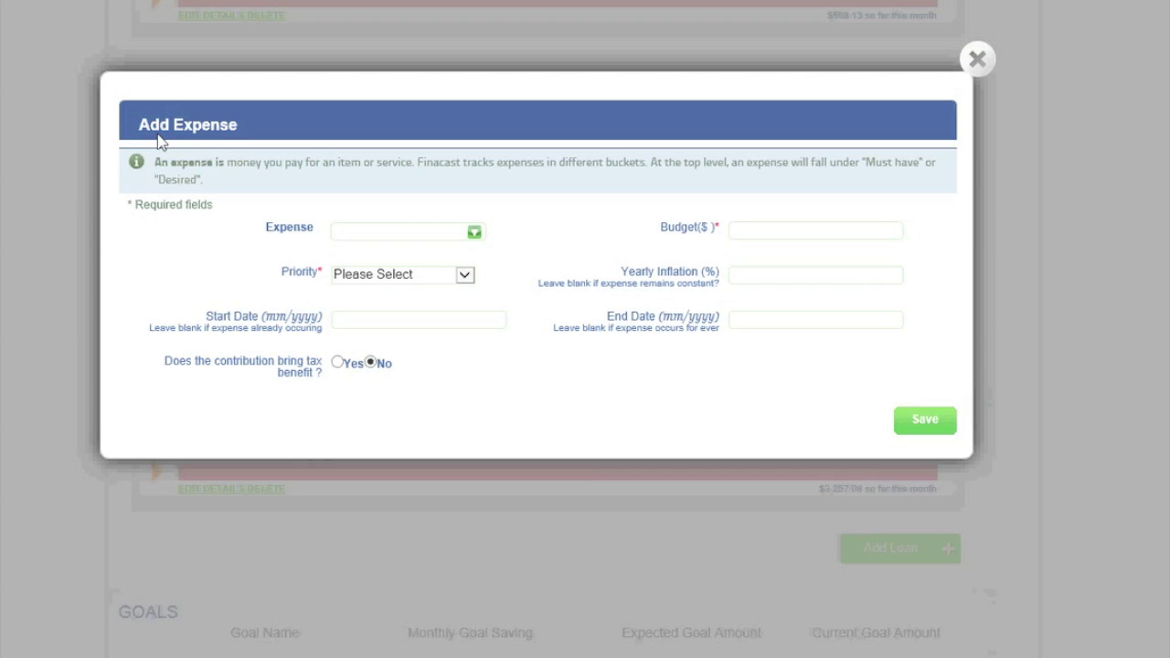
- Mark the new expense as bringing a tax benefit, review the additional tax fields, and close the form without saving
click(337, 363)
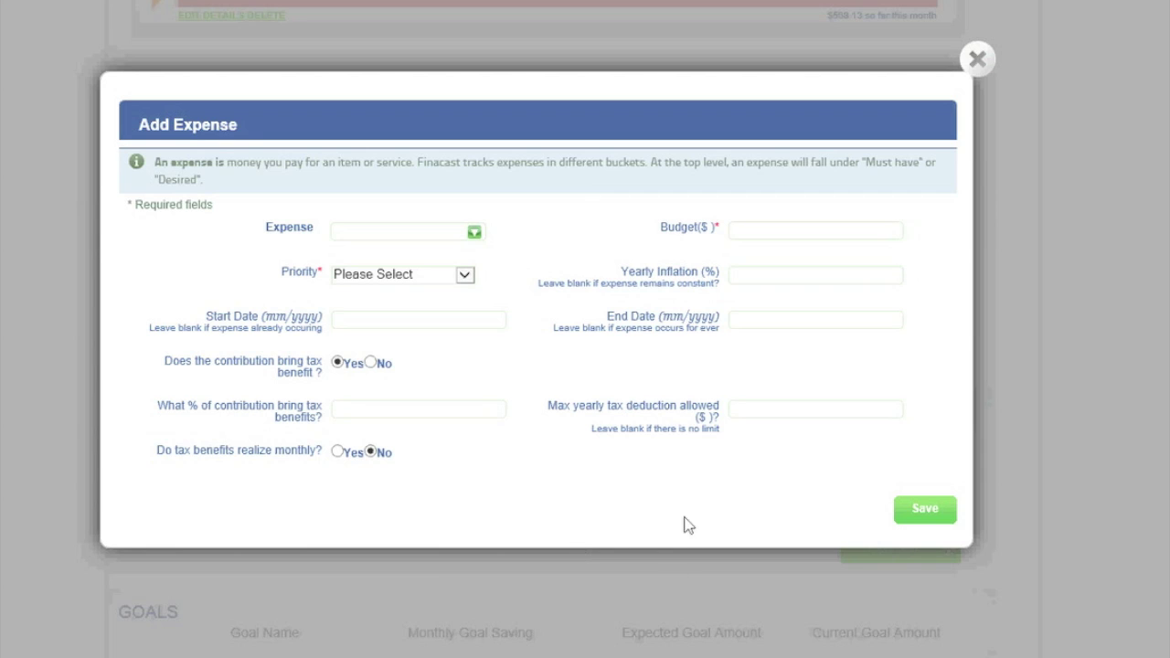
click(751, 411)
click(336, 450)
click(975, 60)
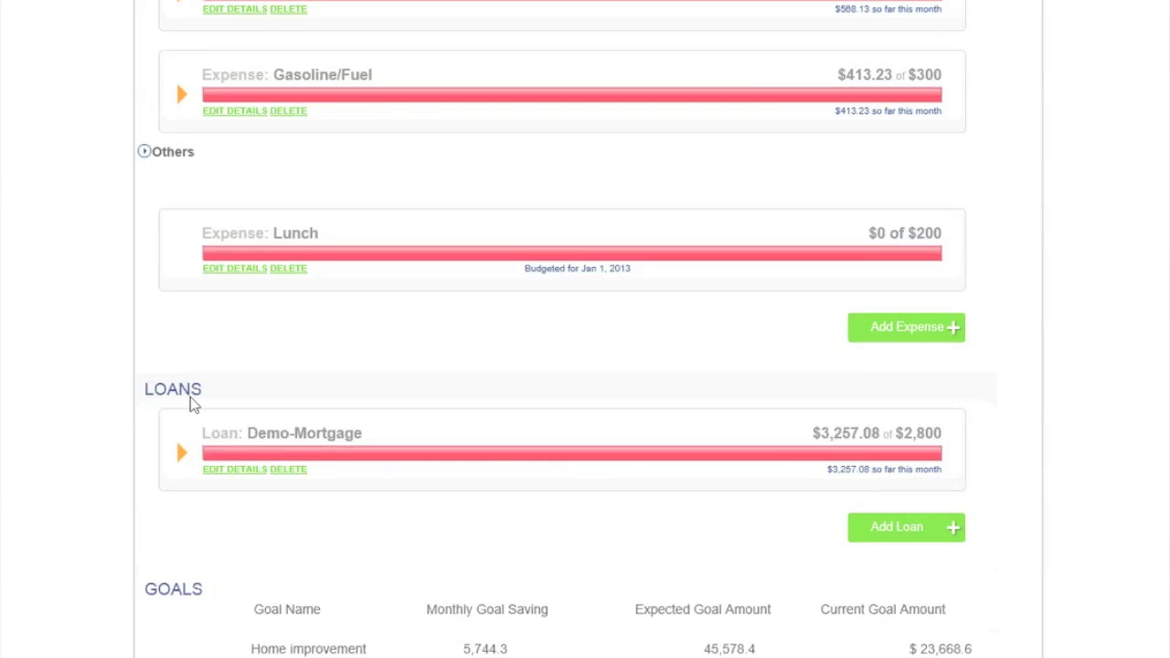
- Expand the Demo-Mortgage loan to view its summary and journal entries, and collapse it again
click(182, 453)
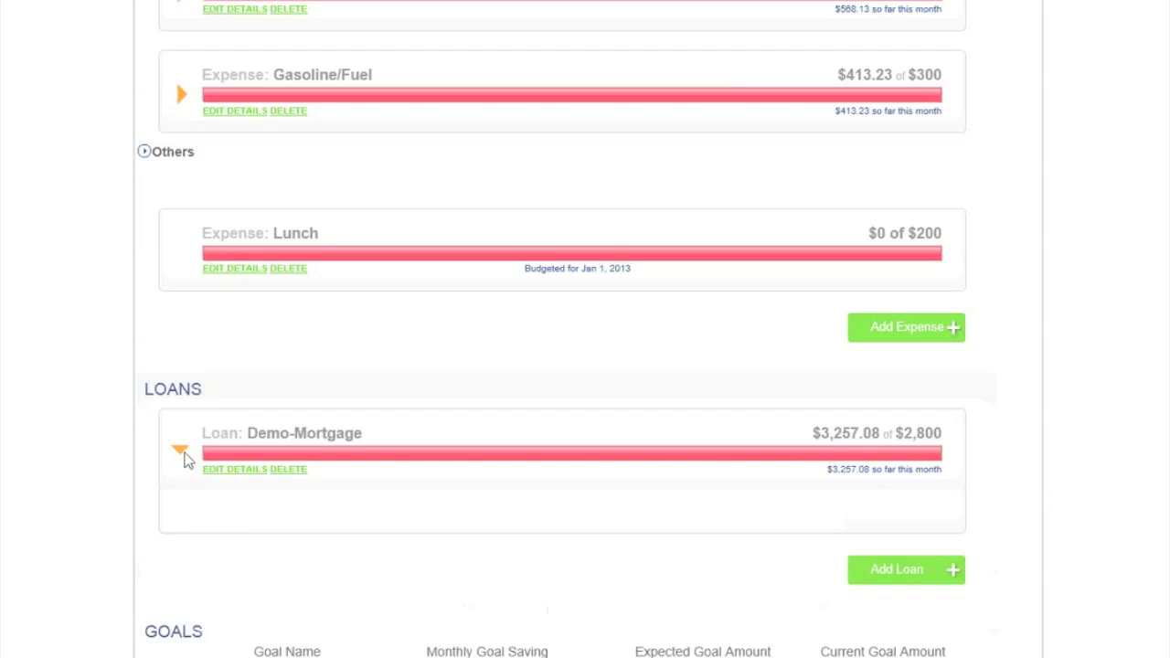
scroll(439, 652, down, 2)
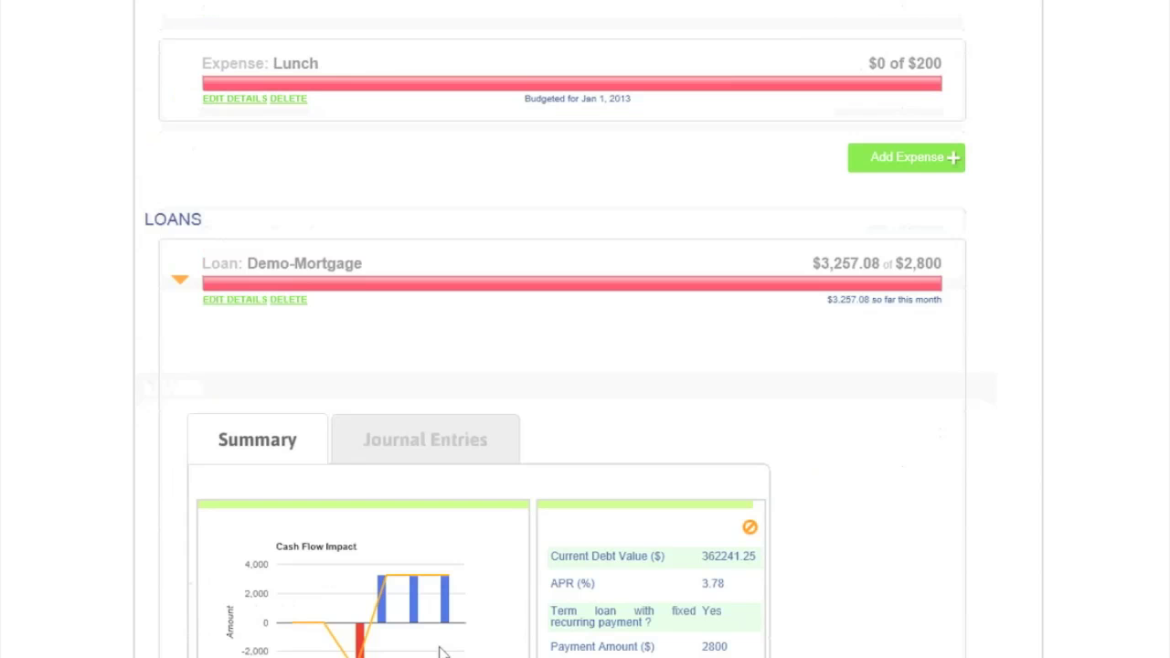
click(436, 457)
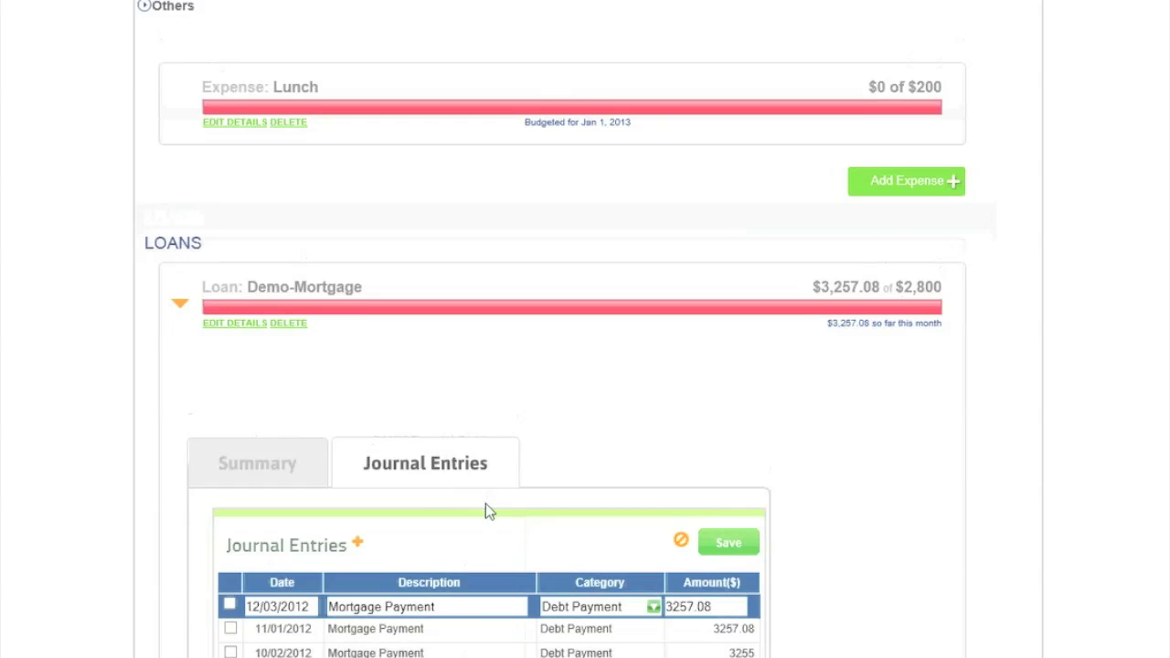
click(286, 473)
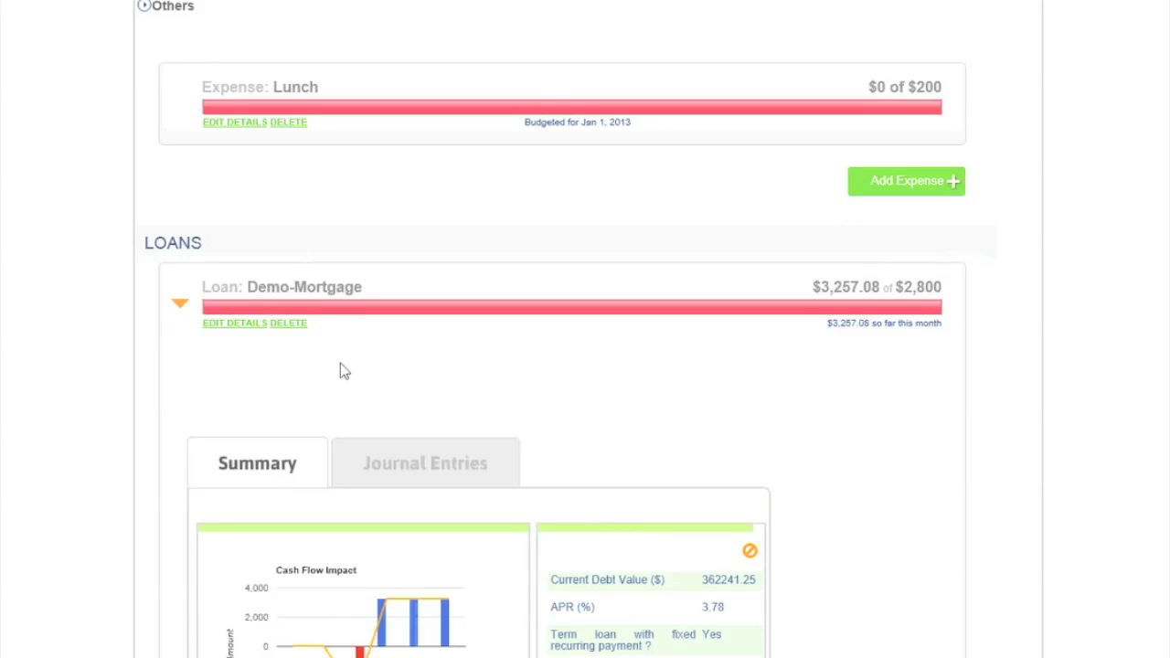
click(176, 310)
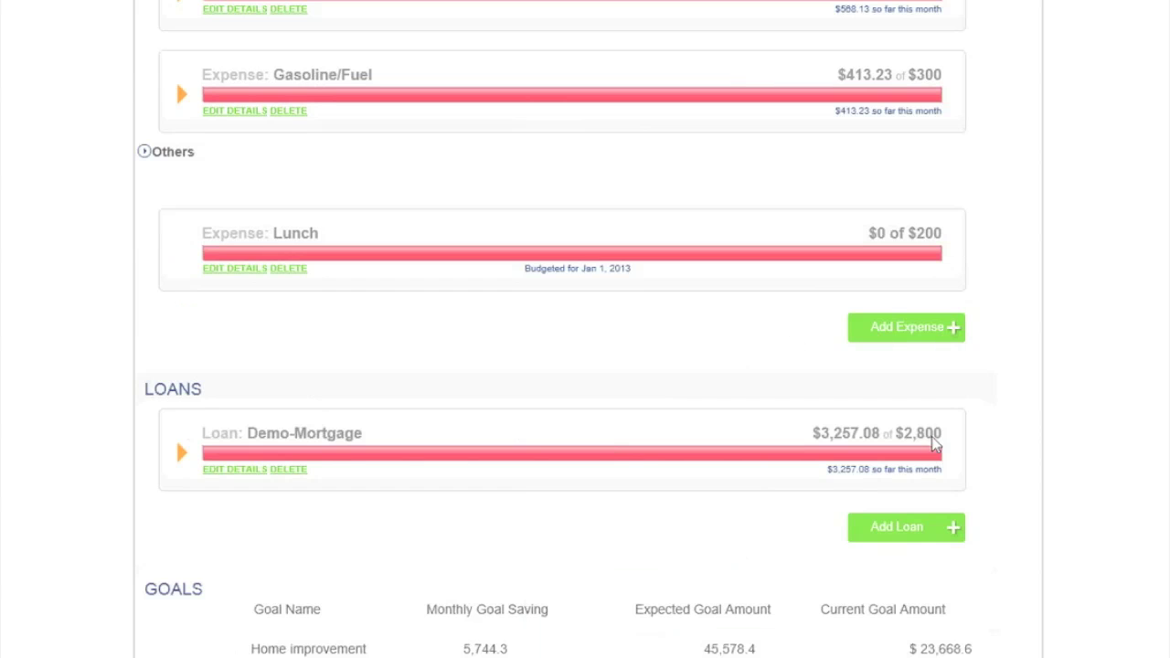
- Open a new loan form, mark it as a fixed term loan with monthly installments, and review the payment frequency options
click(898, 532)
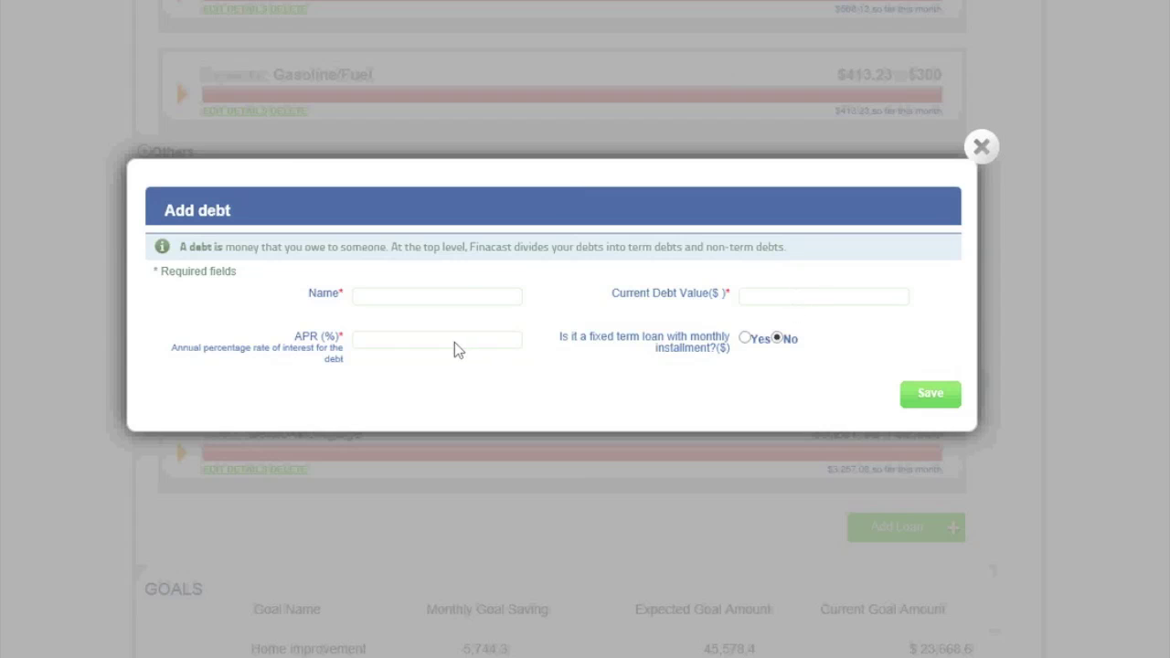
click(744, 338)
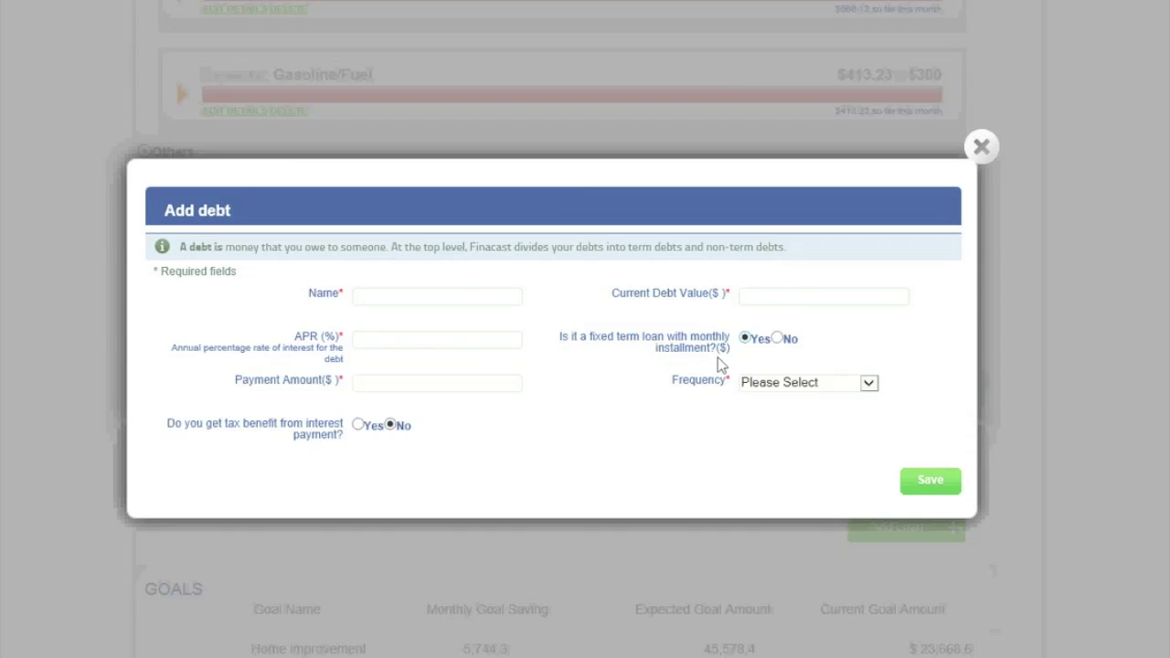
click(382, 391)
click(838, 391)
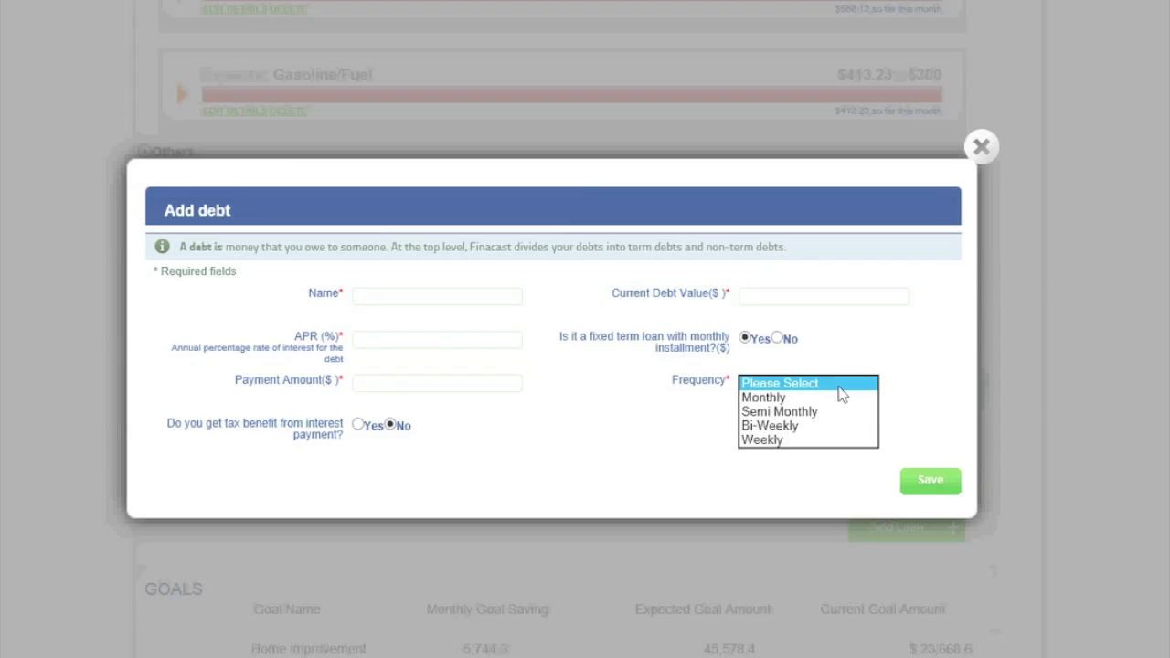
click(636, 421)
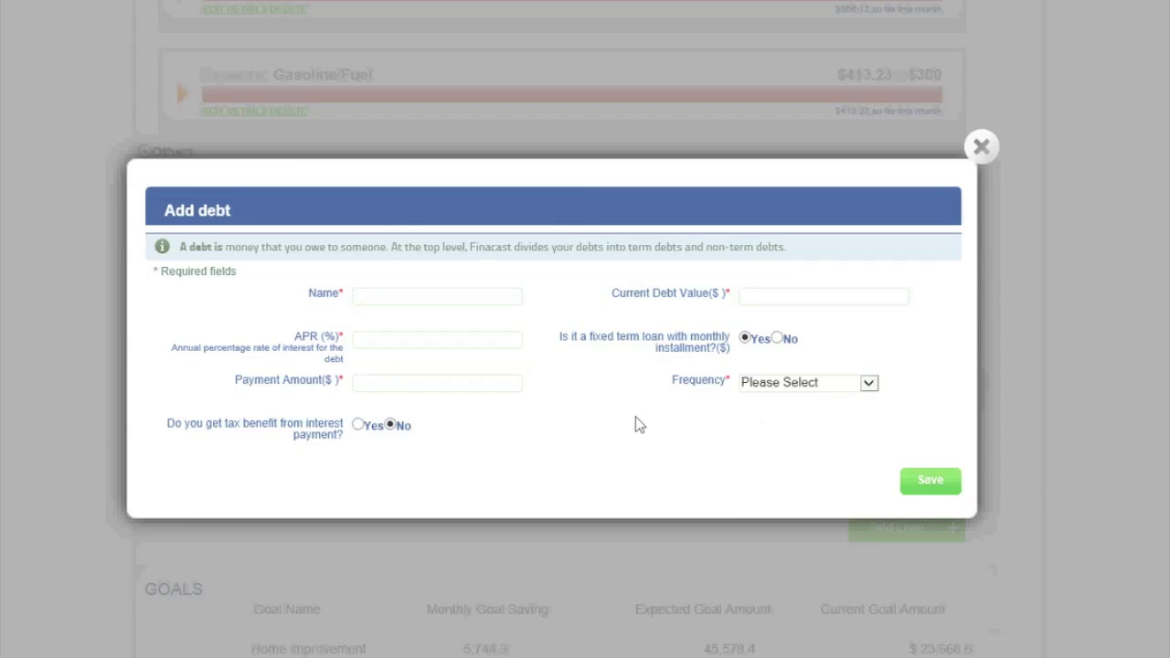
- Mark the new loan's interest payments as bringing a tax benefit and go to the contribution percentage
click(357, 426)
click(432, 474)
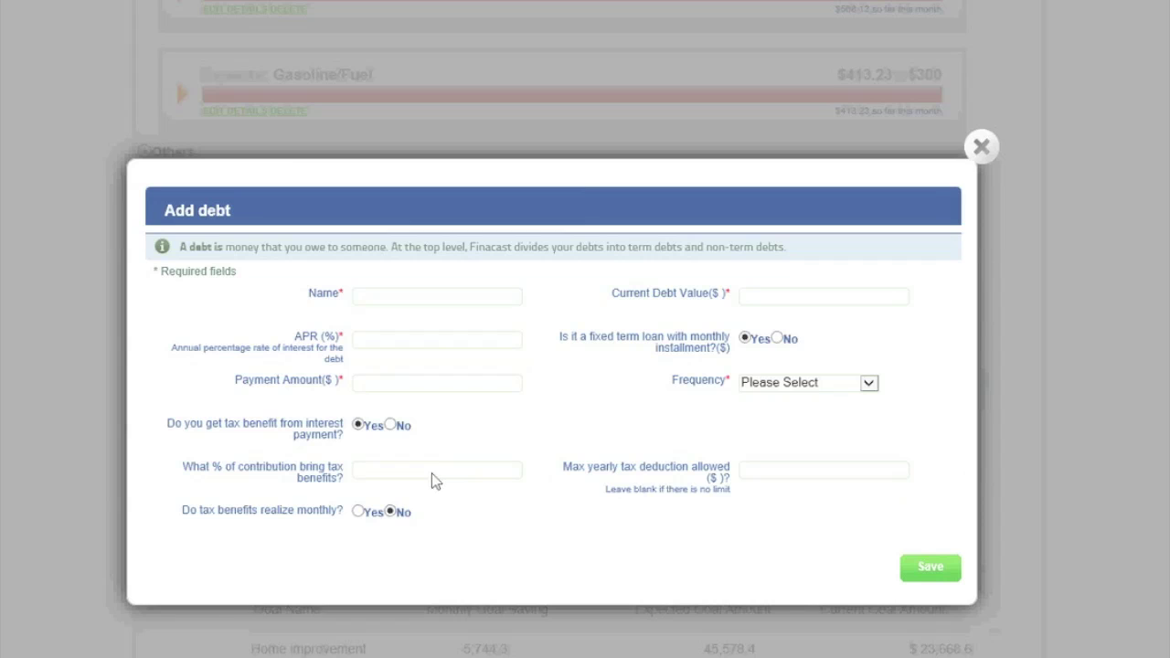